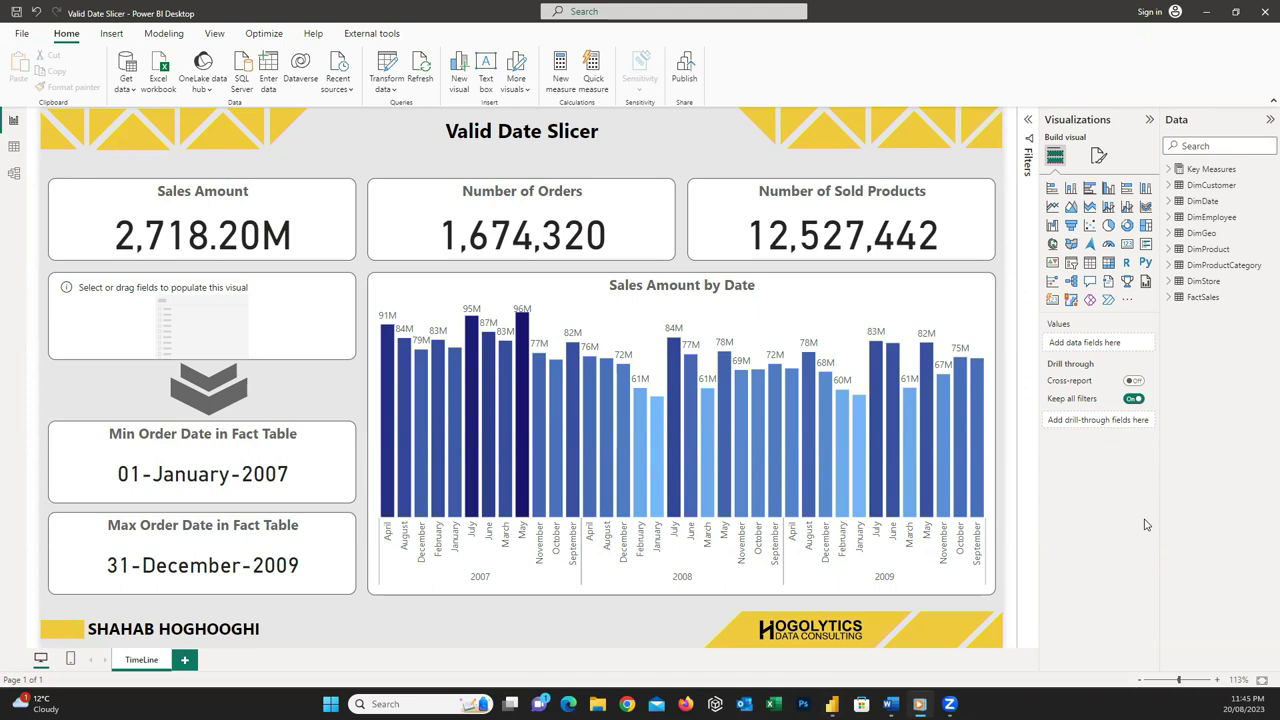
Put DimDate's Date field into the slicer, giving a 1/01/2000–31/12/2025 range, then drag its end date toward 2011
left_click(1168, 202)
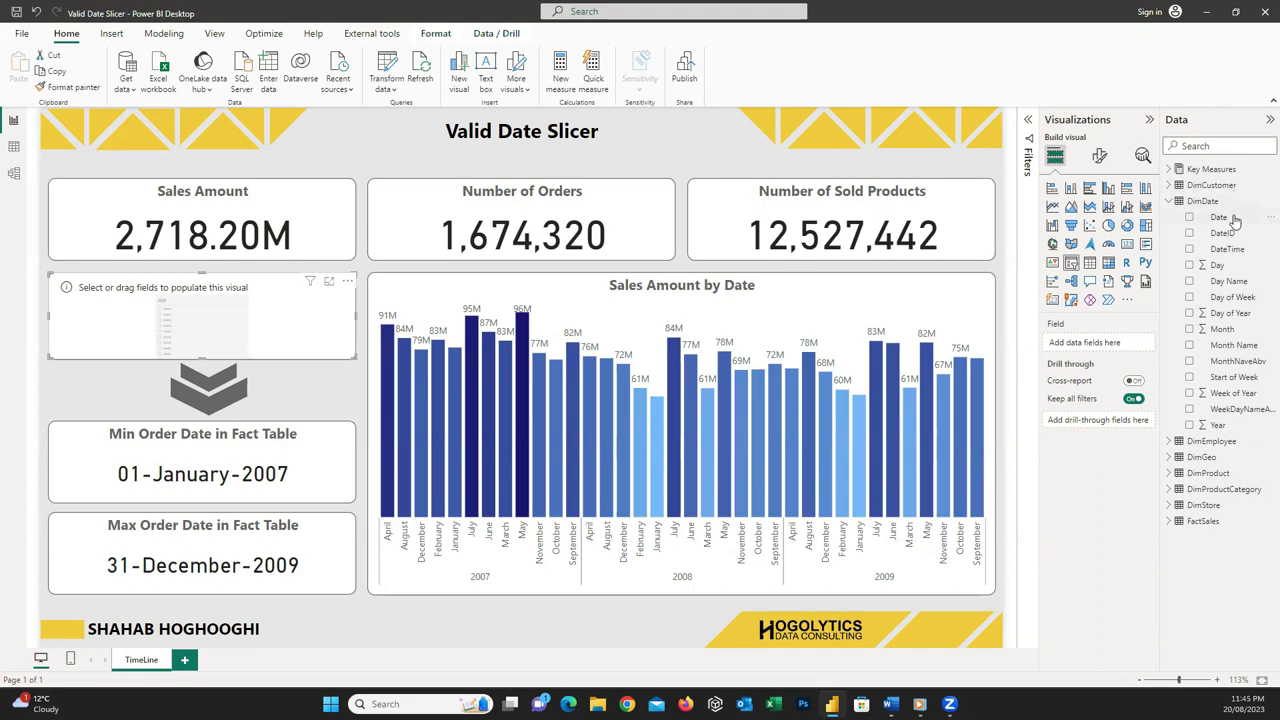
left_click_drag(1230, 220, 1114, 345)
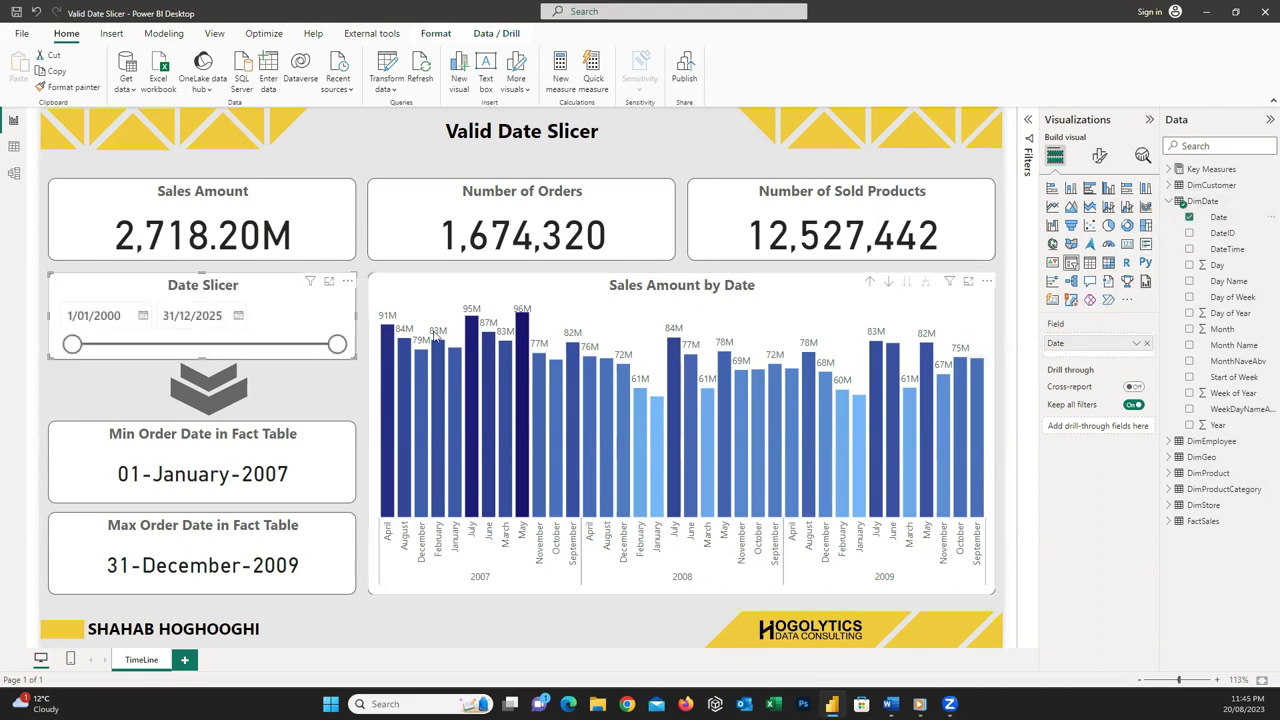
mouse_move(337, 345)
left_mouse_down()
mouse_move(195, 355)
mouse_move(348, 358)
left_mouse_up()
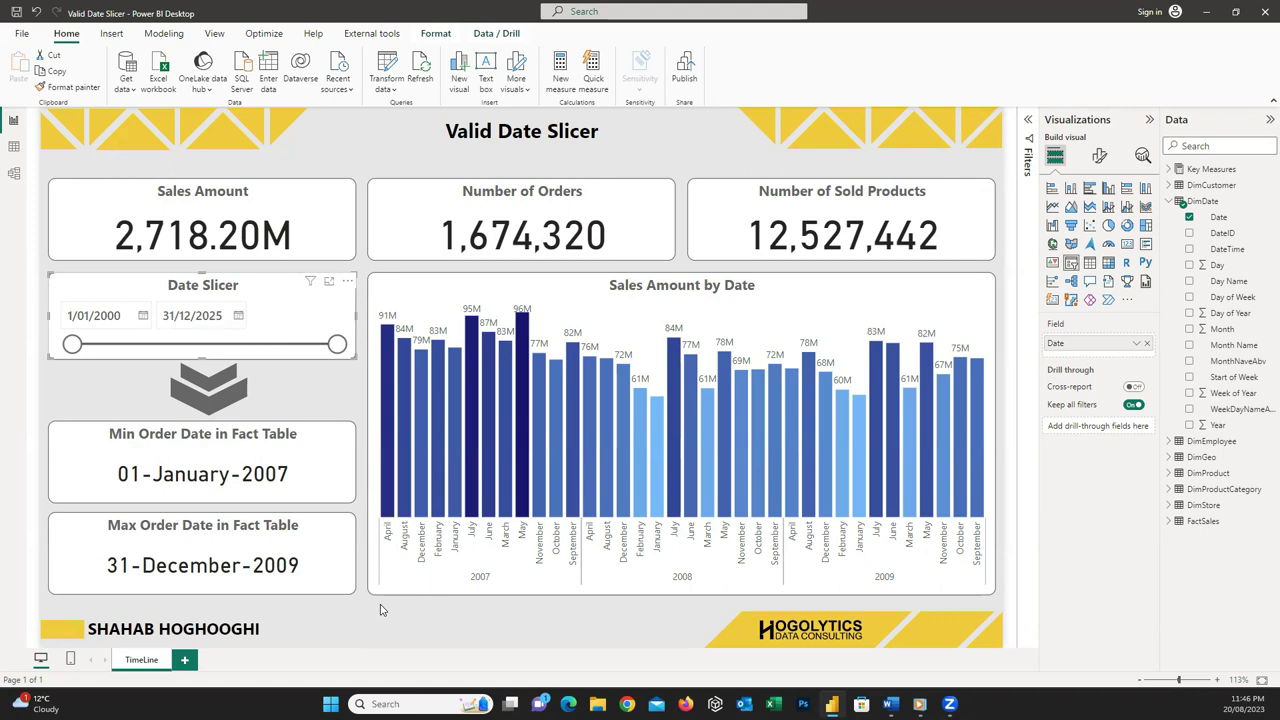
double_click(210, 315)
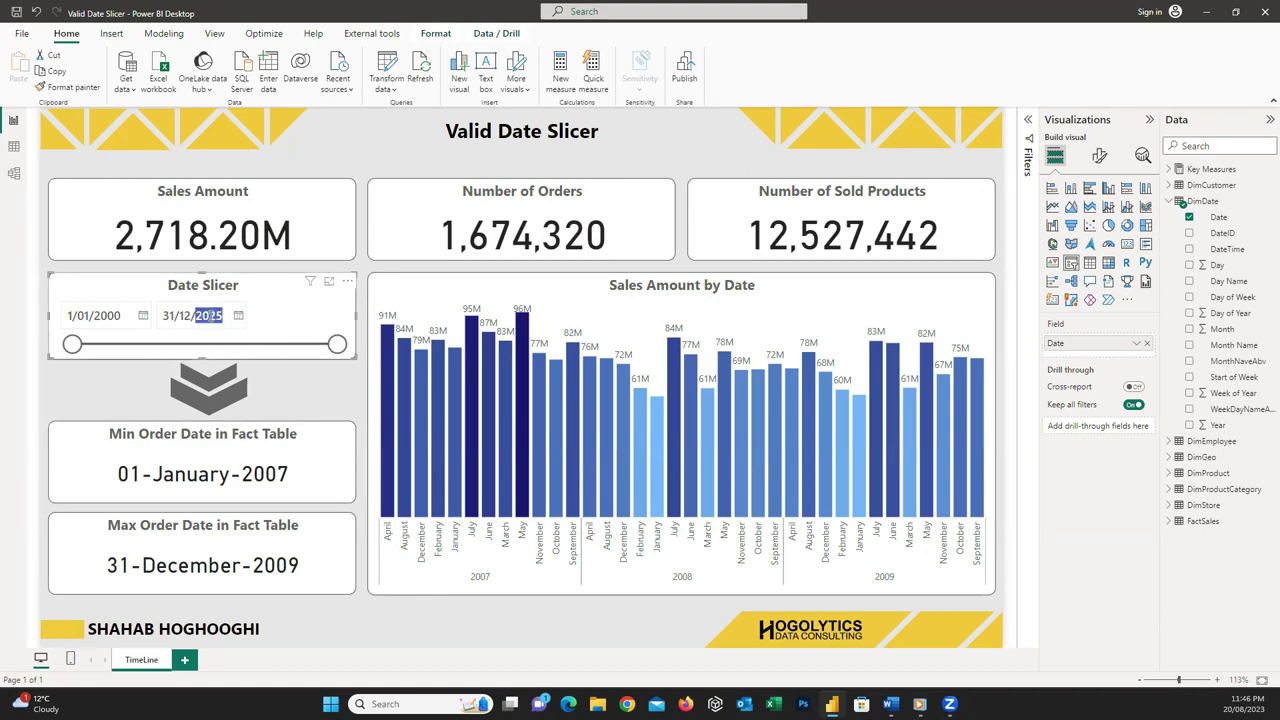
type("2003")
key("Return")
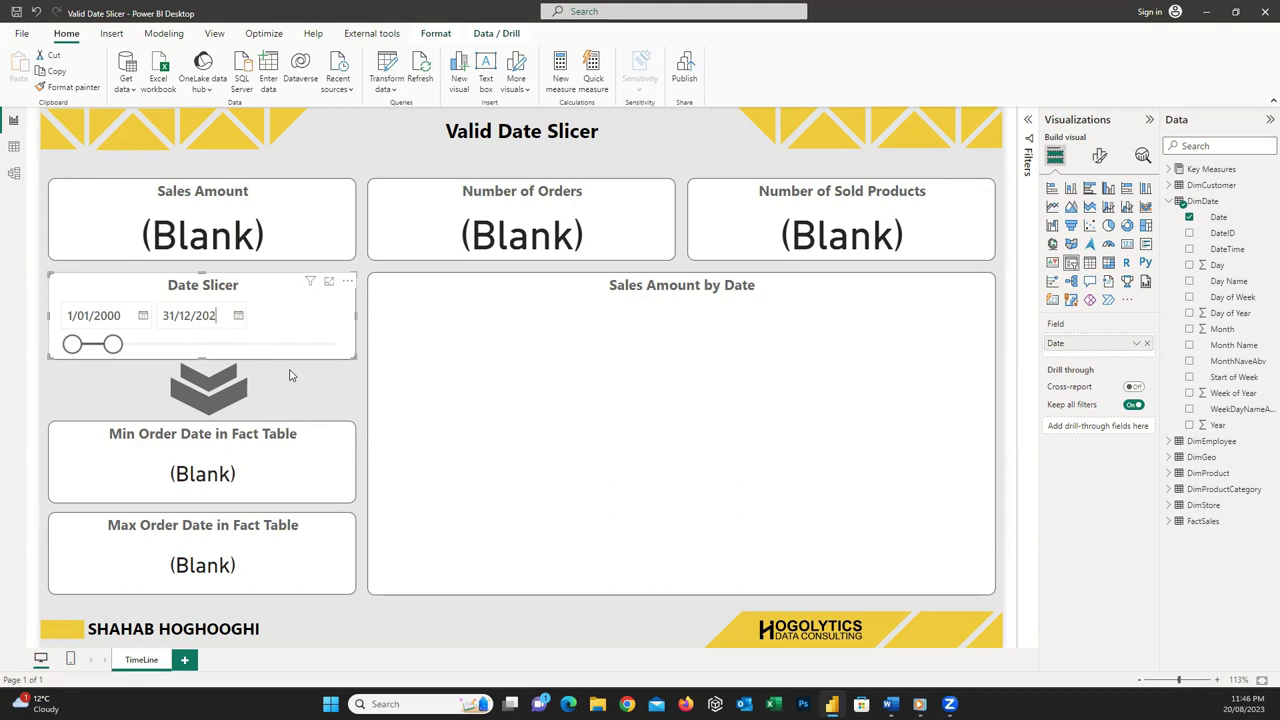
type("5")
key("Return")
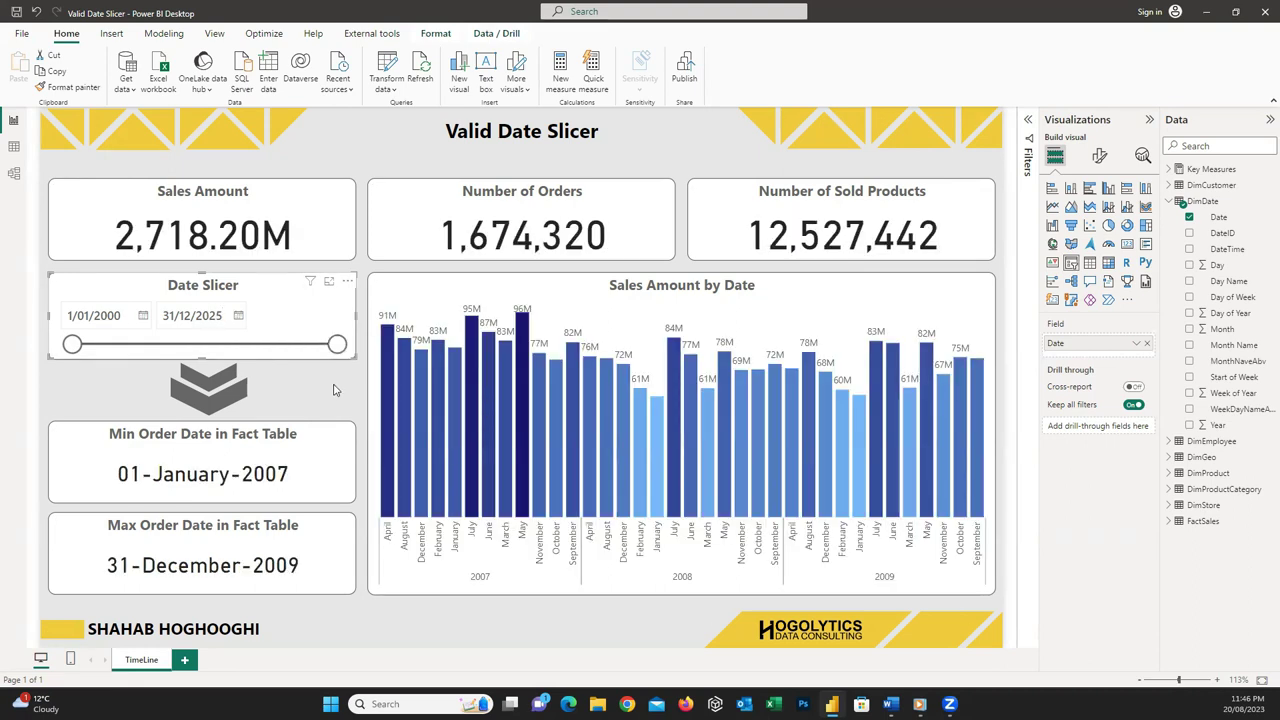
left_click(335, 390)
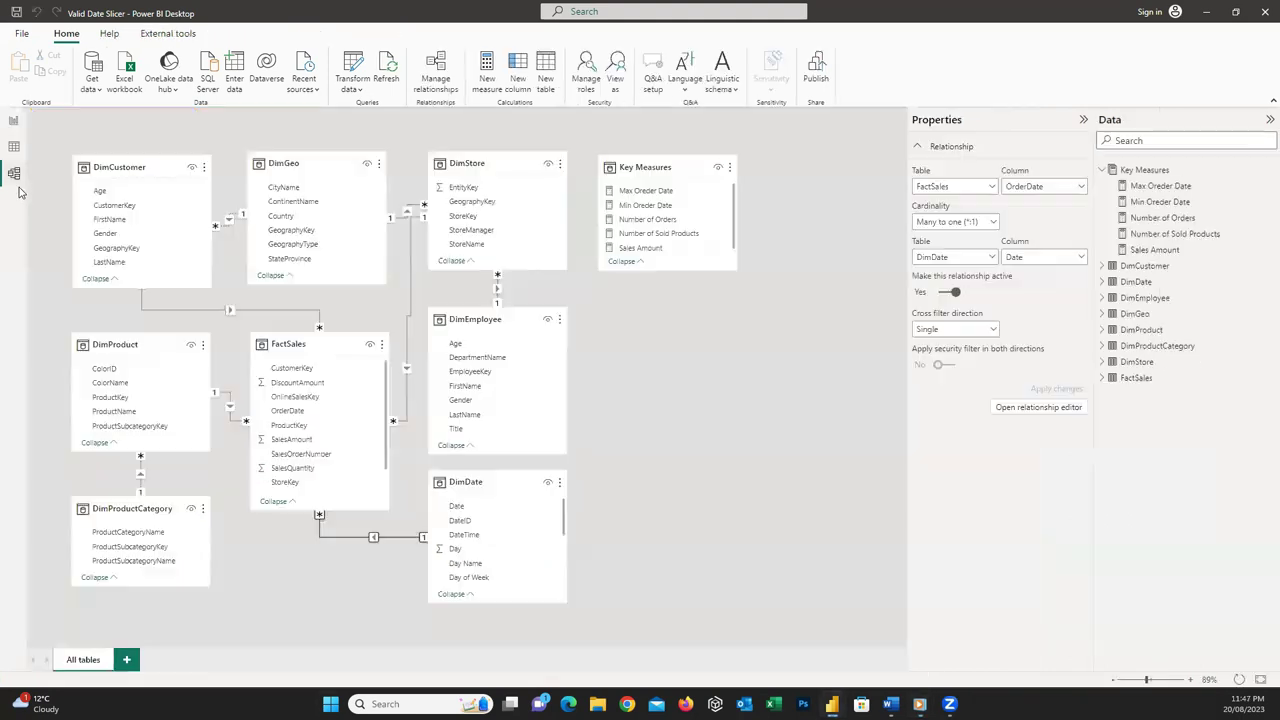
left_click(14, 174)
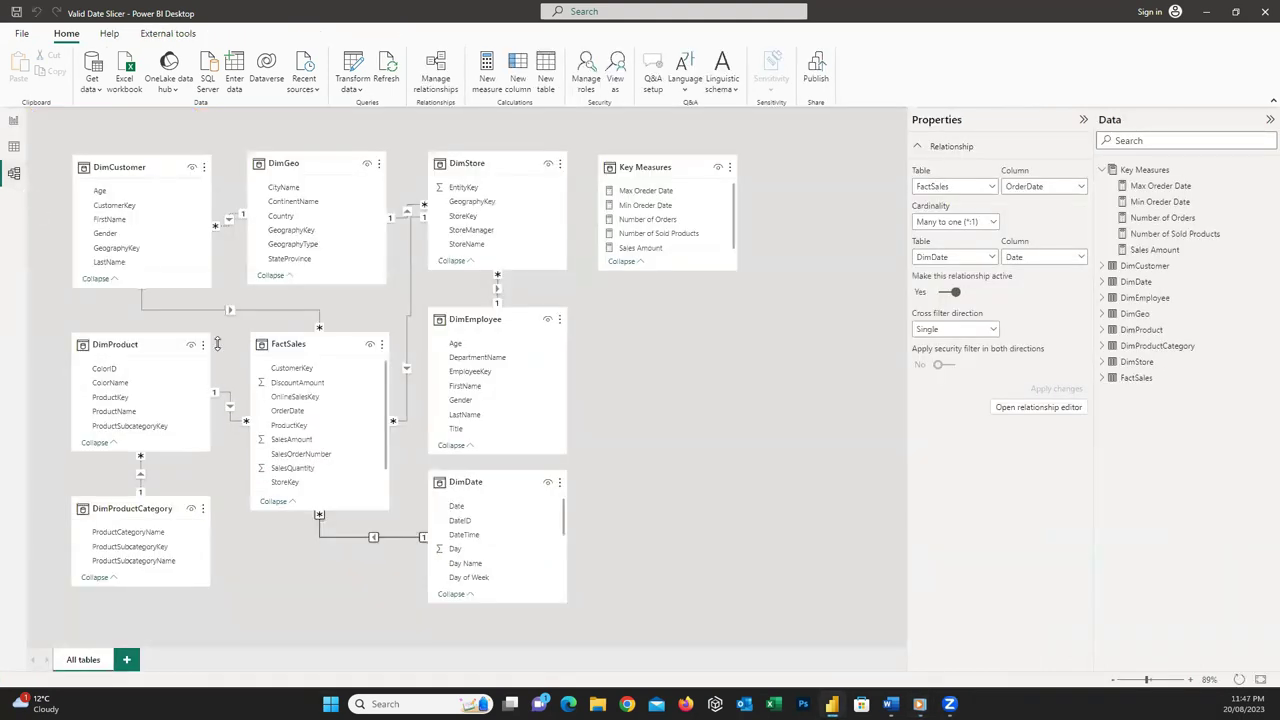
double_click(373, 541)
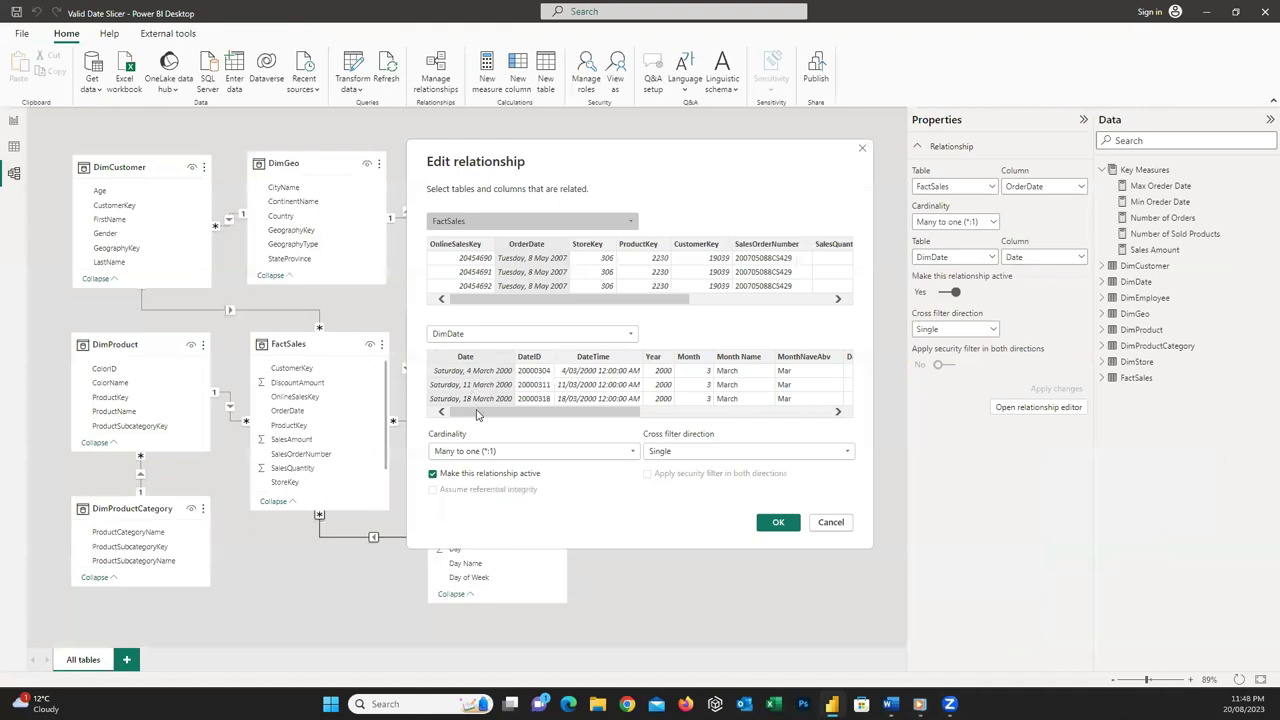
left_click(830, 522)
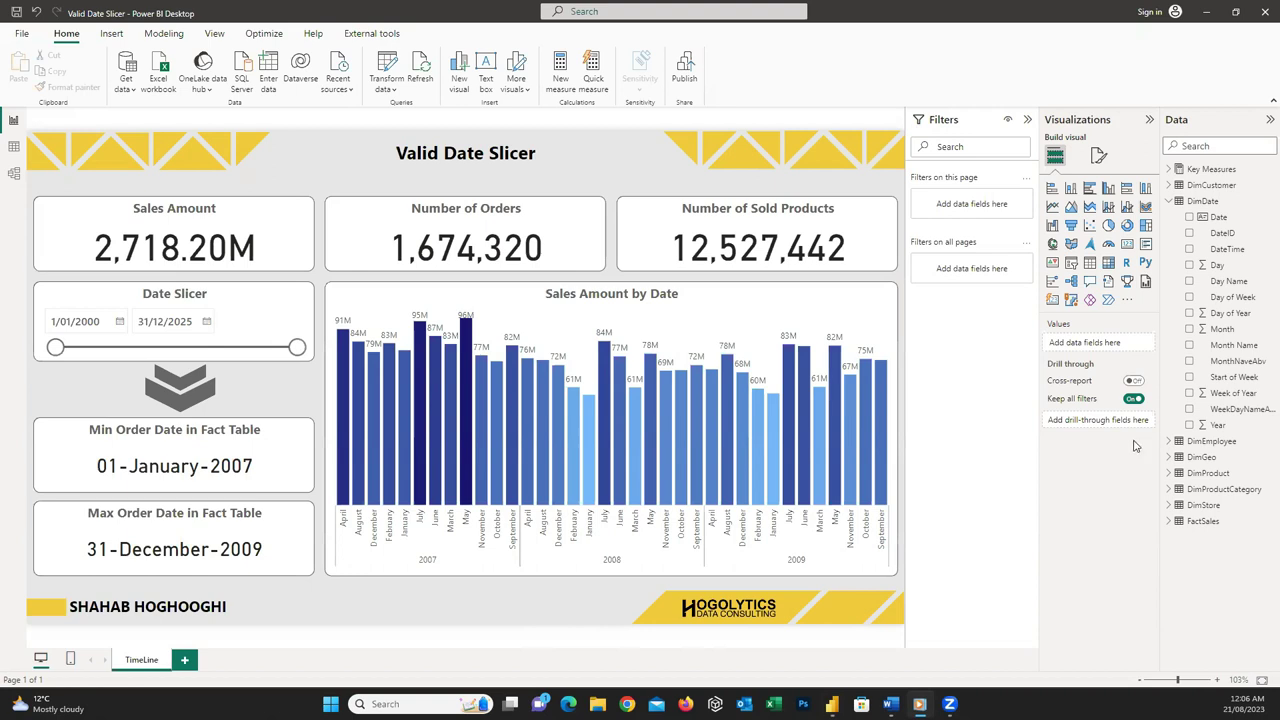
Start the DimDate column IsValidateDate = AND( with condition DimDate[Date] >= MIN(FactSales[OrderDate])
left_click(1202, 201)
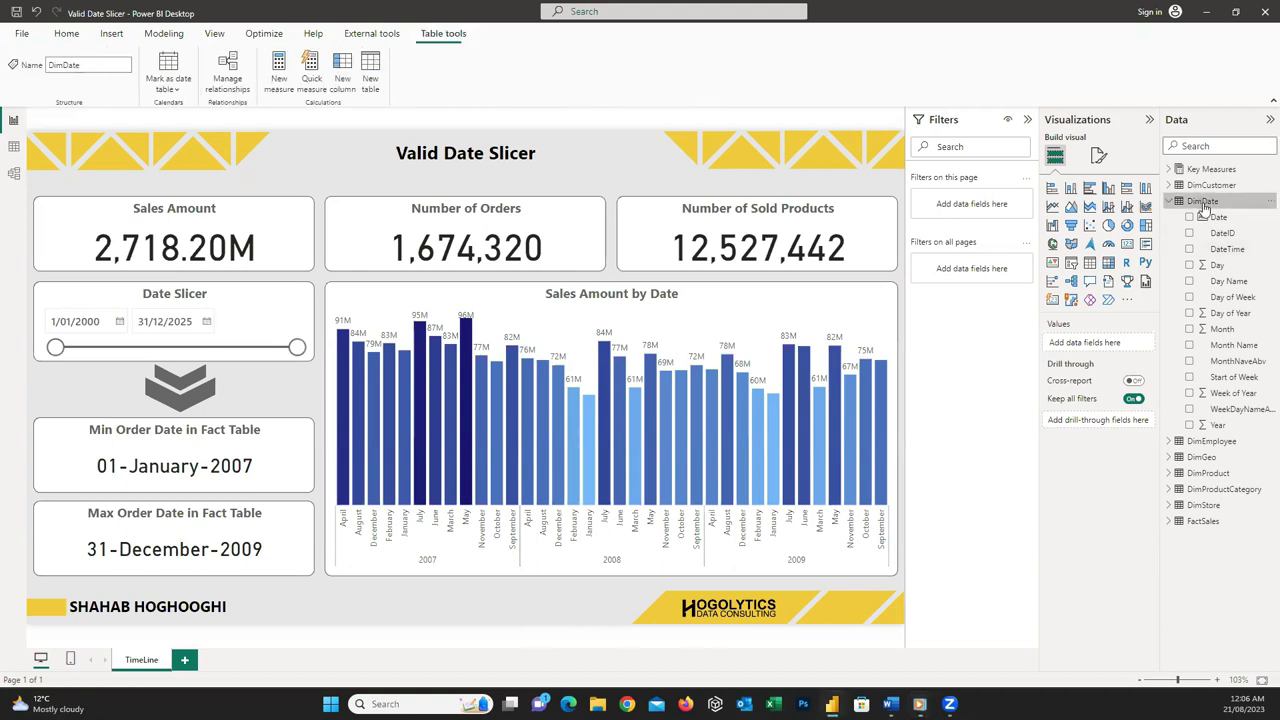
left_click(342, 84)
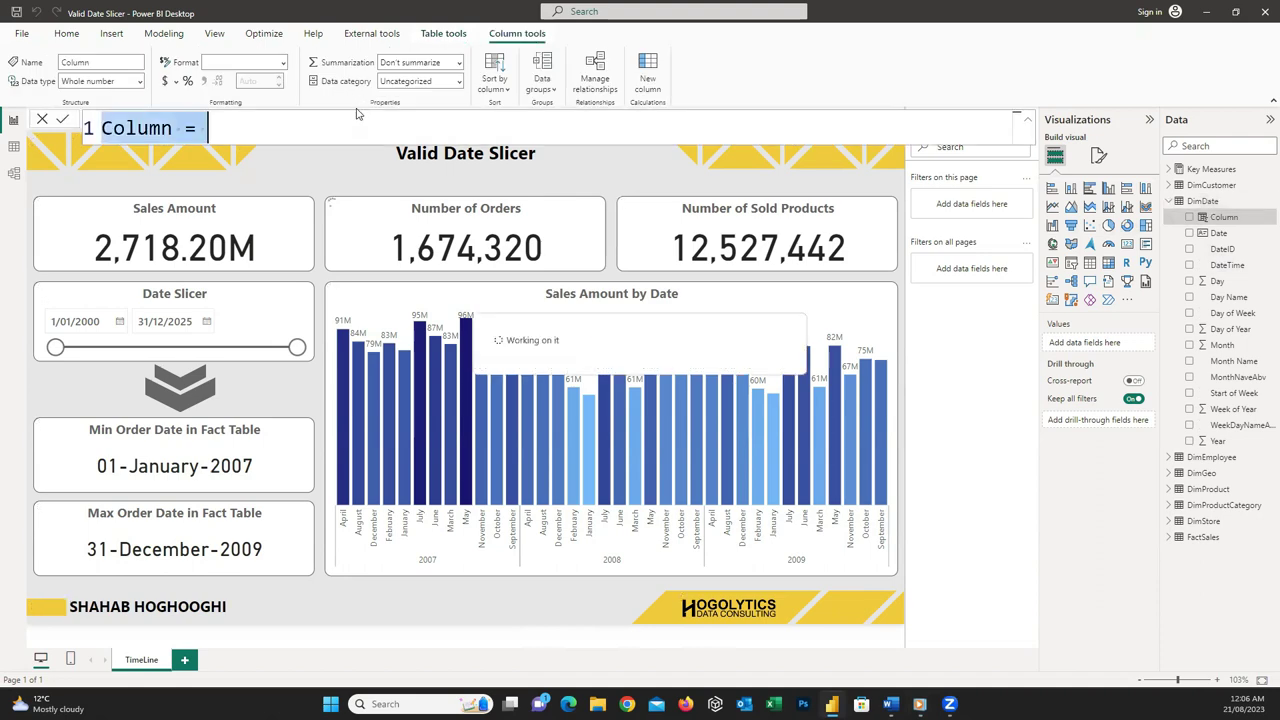
type("IsValidateDate")
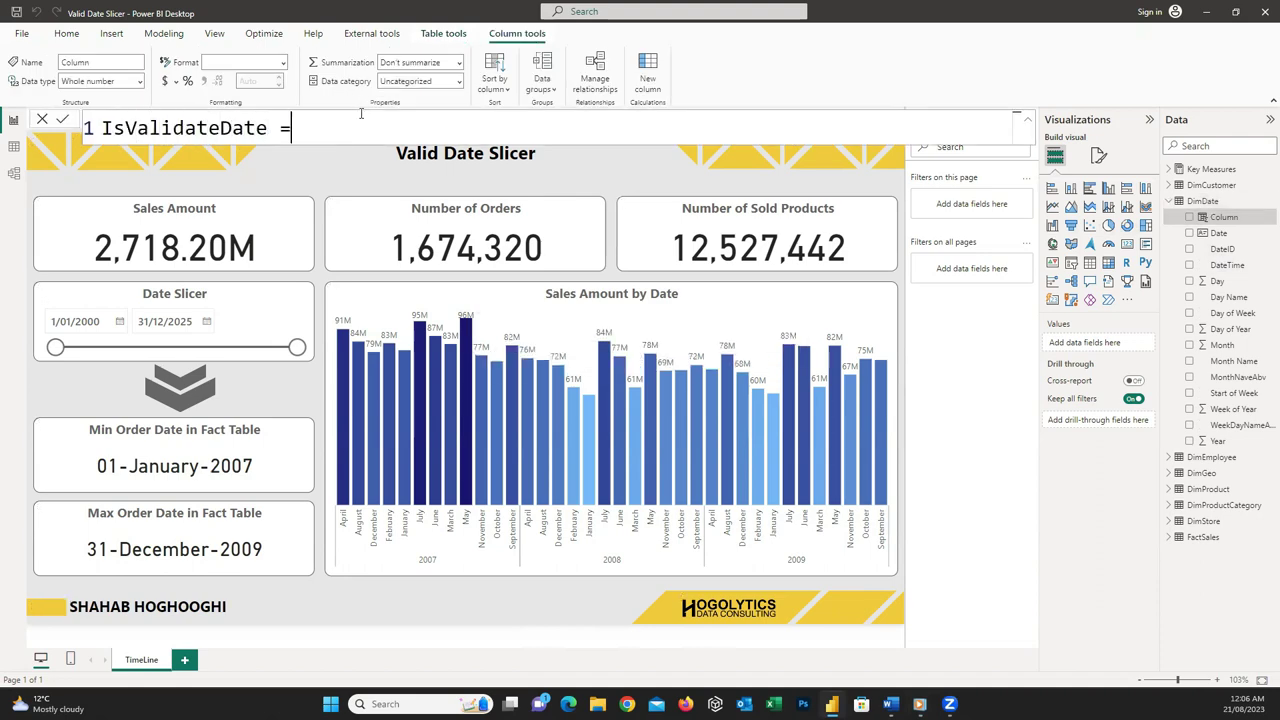
type(" =")
key("shift+Return")
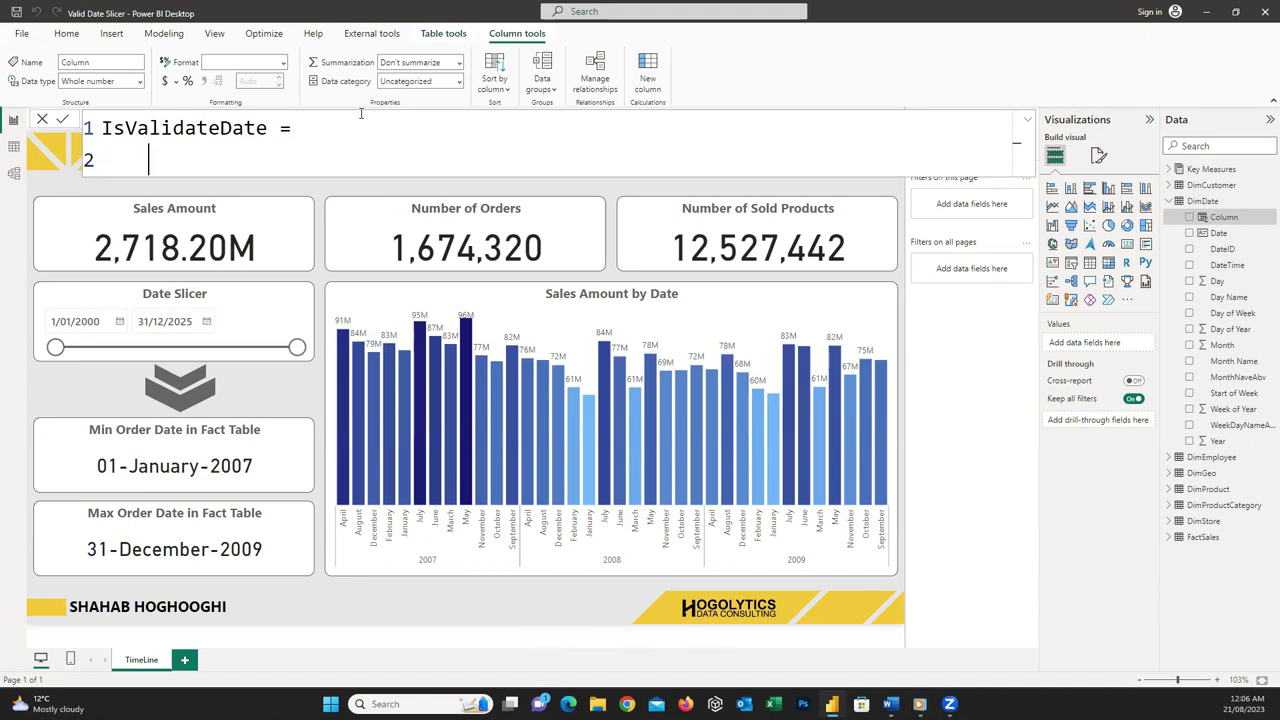
type("AND(")
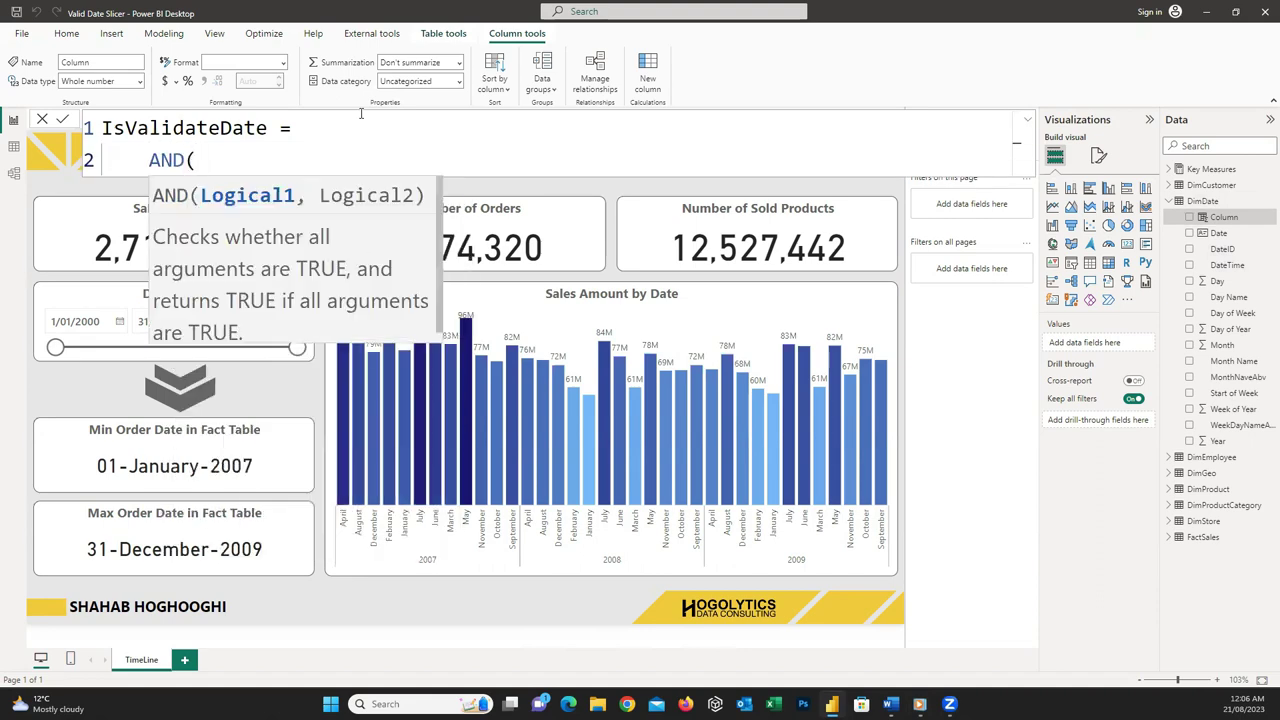
key("Escape")
key("shift+Return")
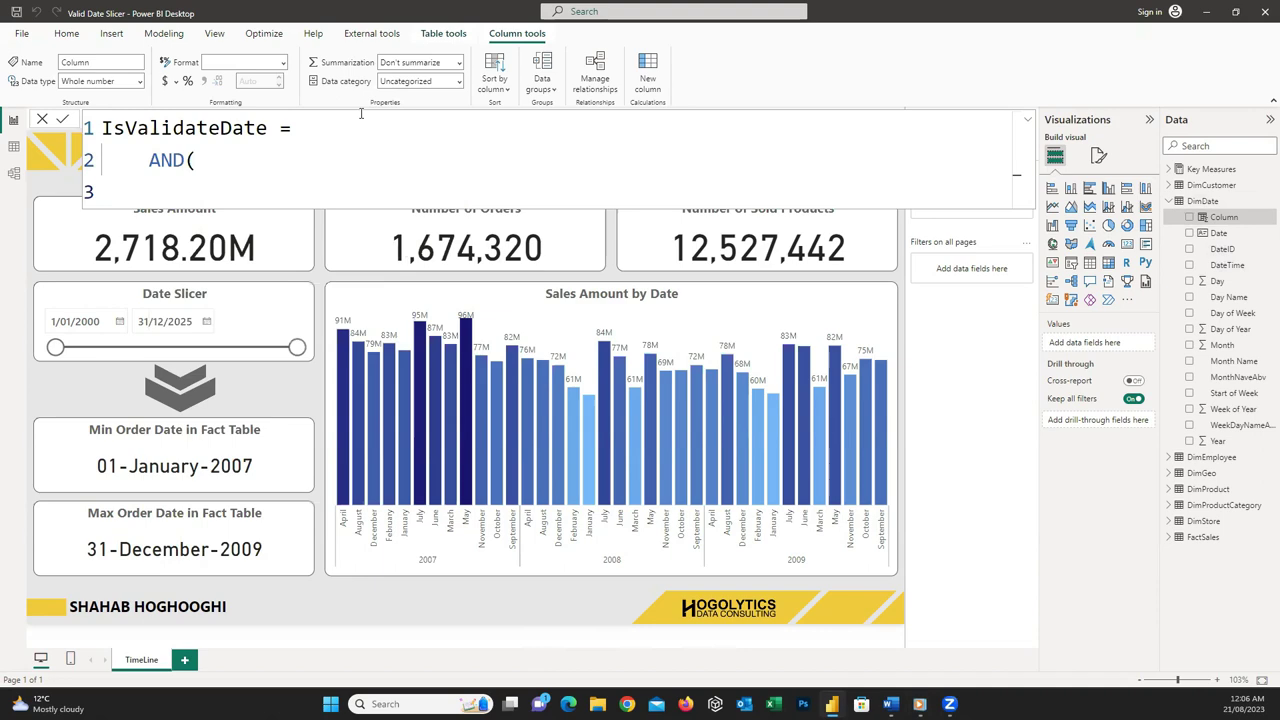
type("Date")
key("Down")
key("Down")
key("Down")
key("Down")
key("Down")
key("Down")
key("Down")
key("Down")
key("Down")
key("Down")
key("Down")
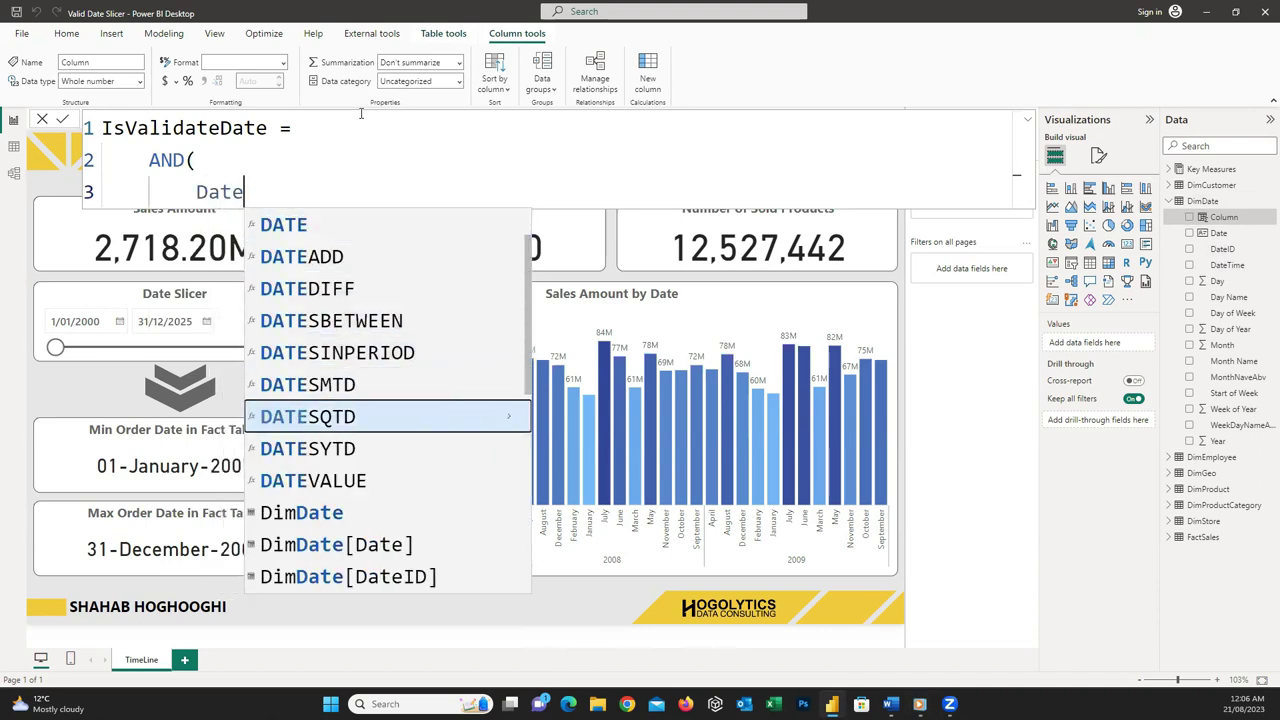
key("Tab")
type(">= ")
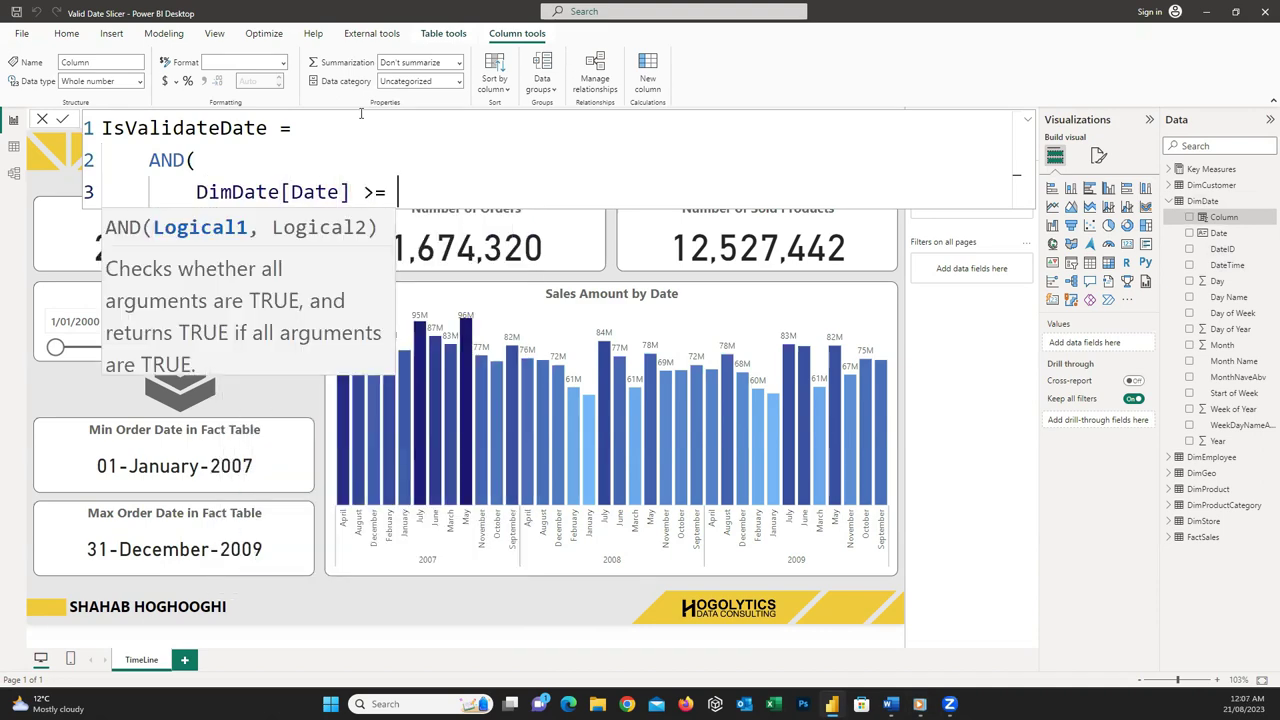
type("MIN")
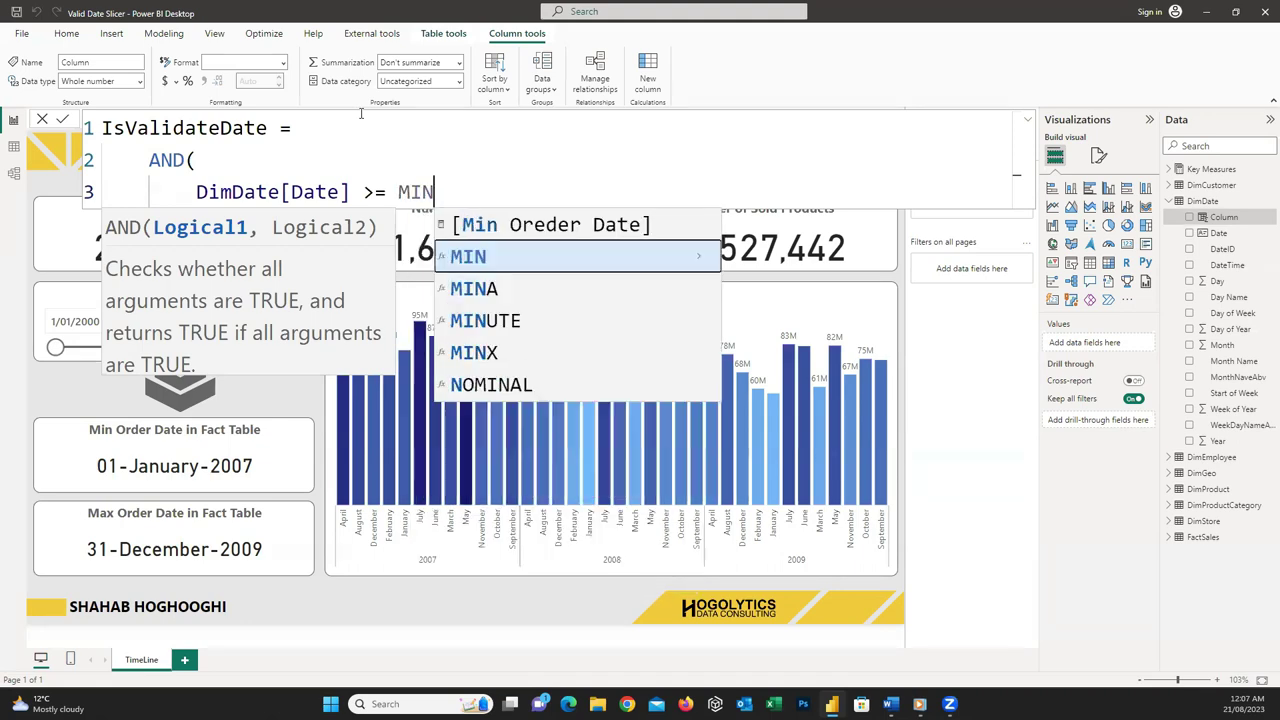
type("(Order")
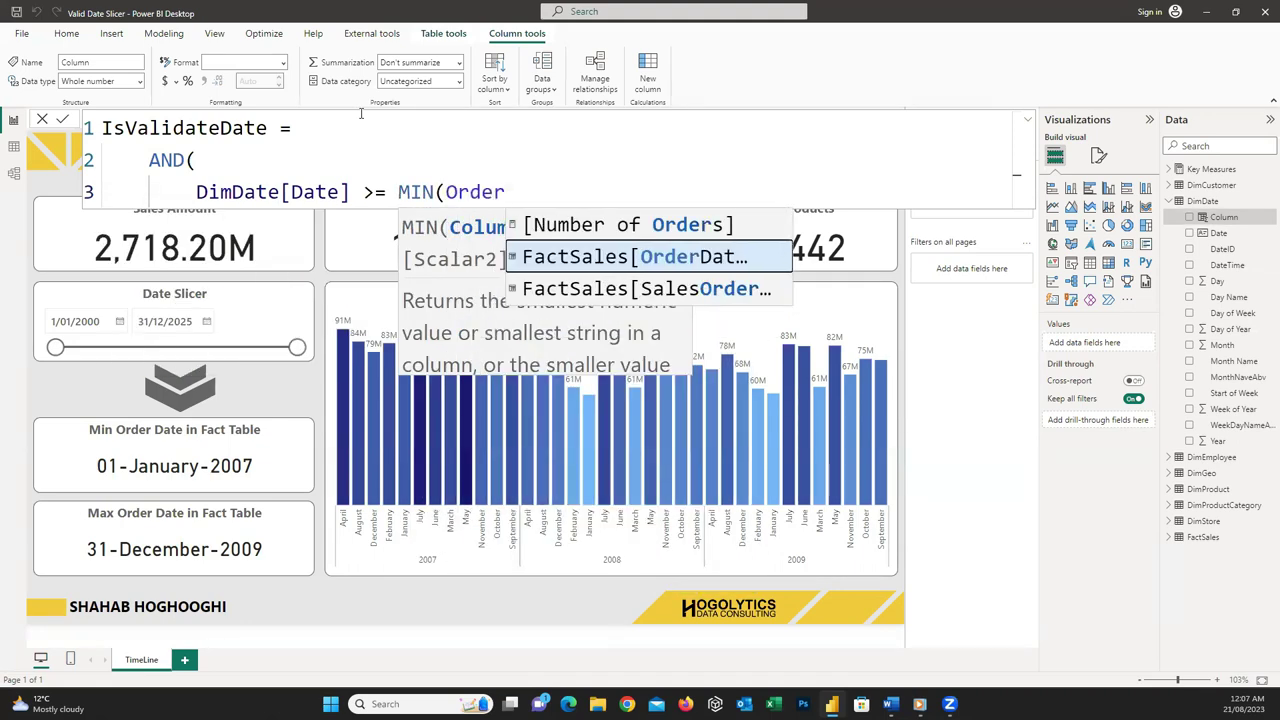
key("Tab")
type("),")
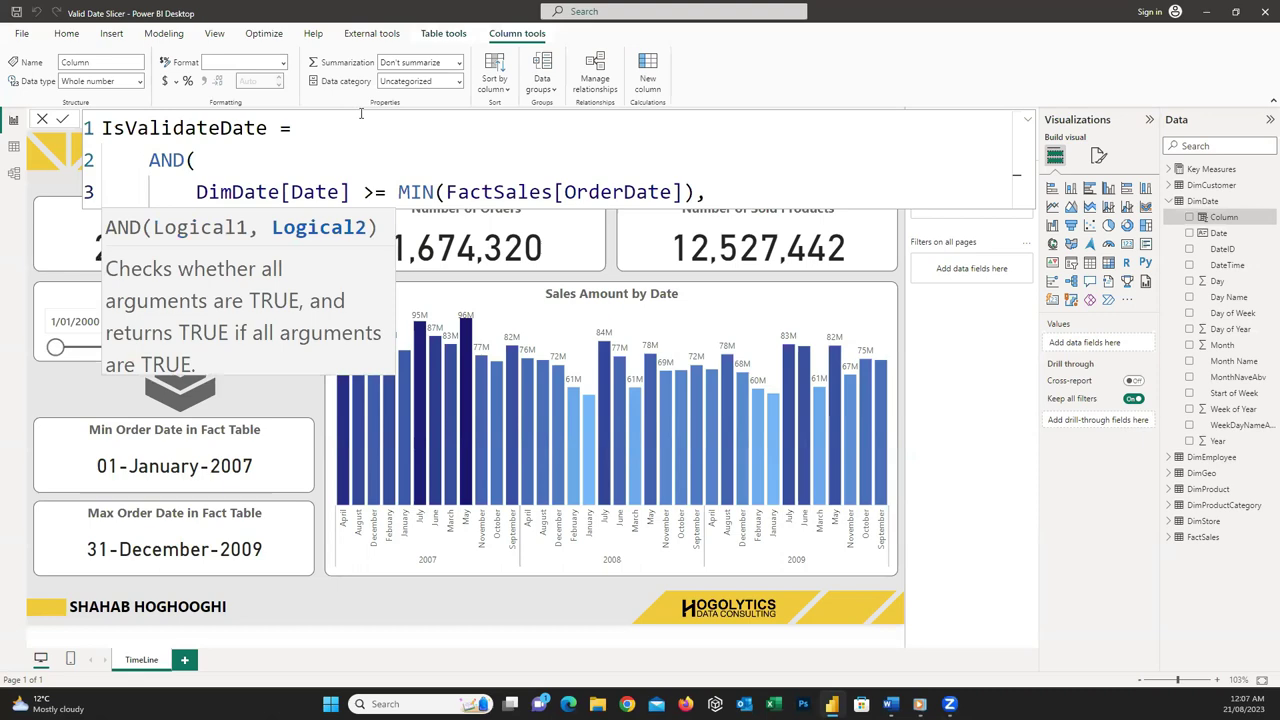
Add the second condition DimDate[Date] <= MAX(FactSales[OrderDate]) and commit the column
key("shift+Return")
type("dim")
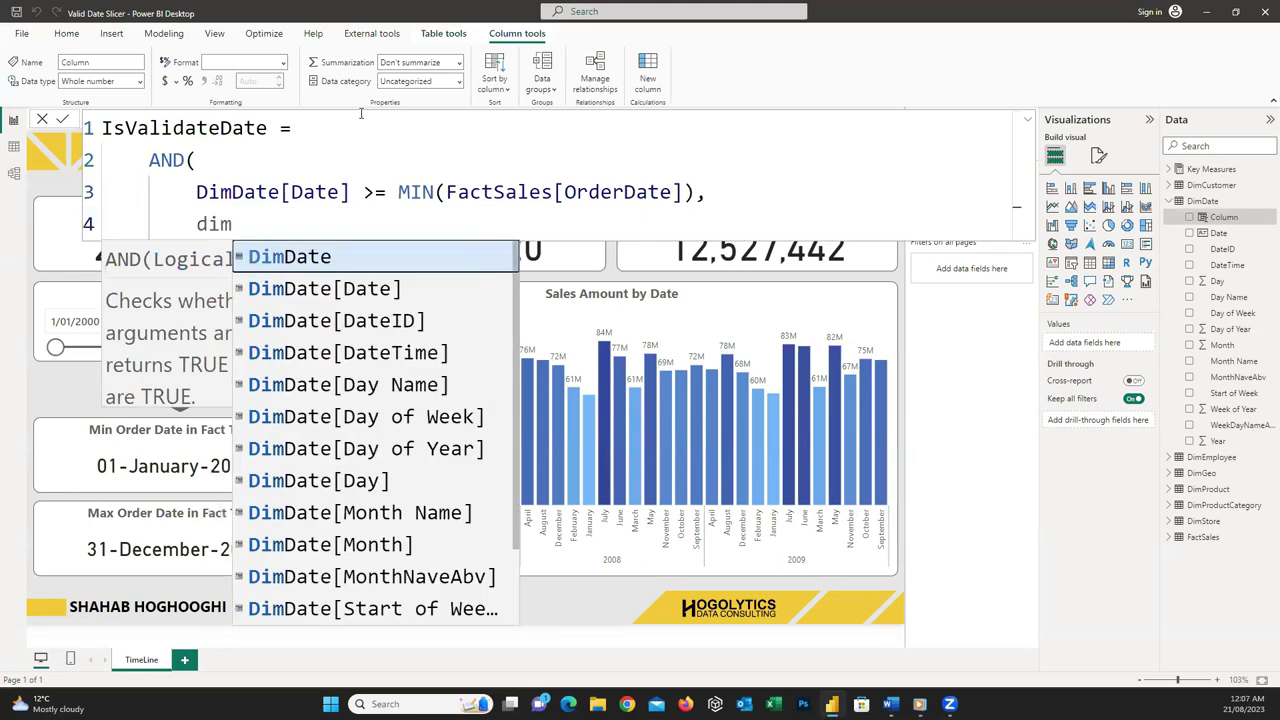
key("Down")
key("Tab")
type("<")
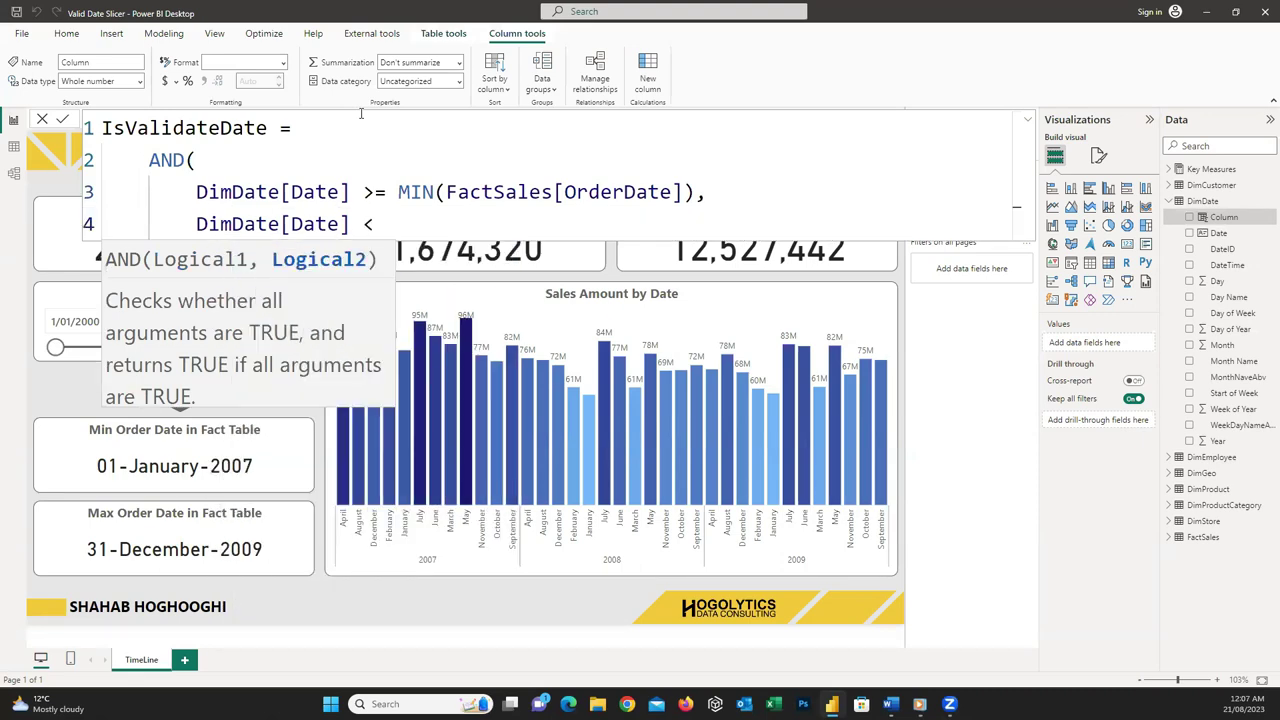
type("= MAX(")
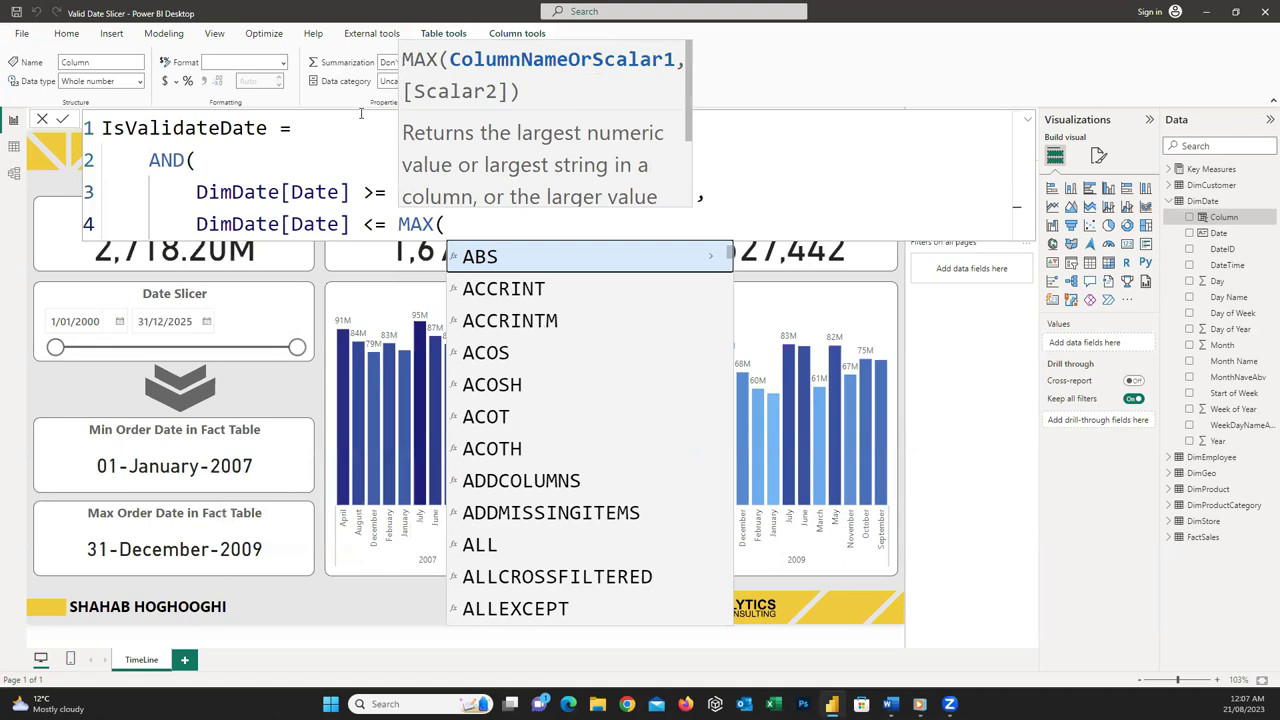
type("order")
key("Down")
key("Tab")
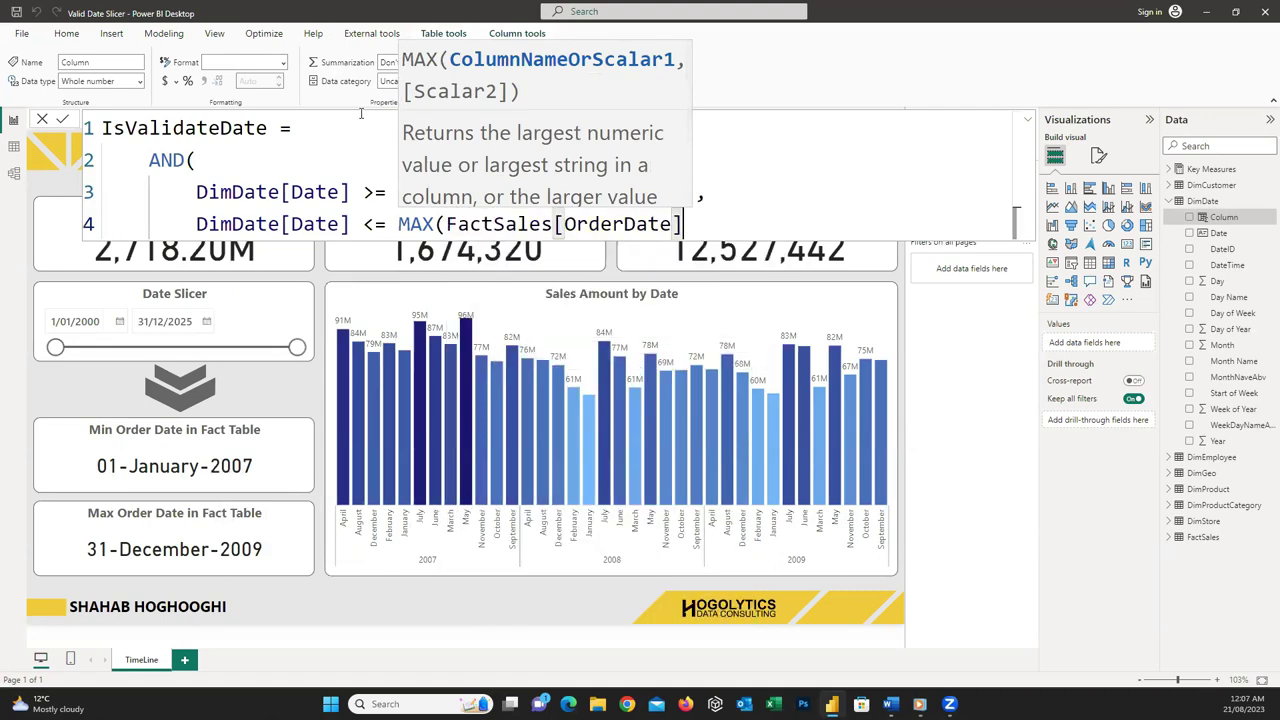
type(")")
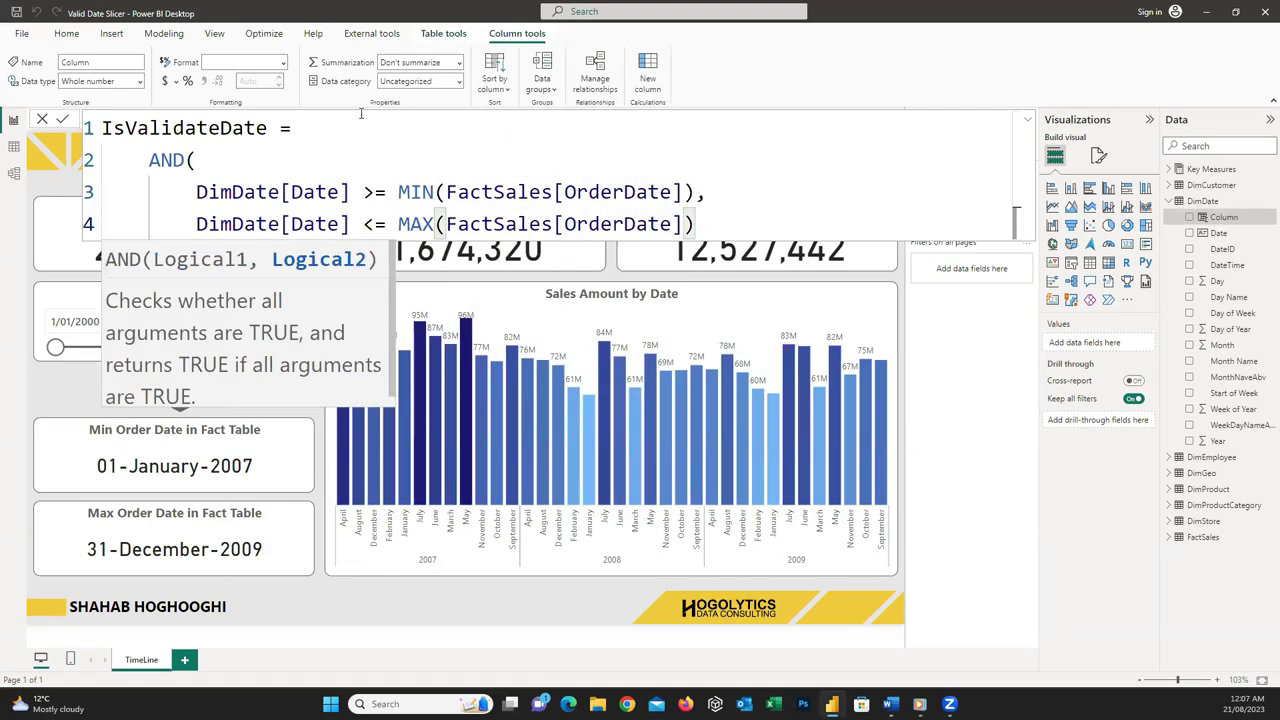
left_click(64, 120)
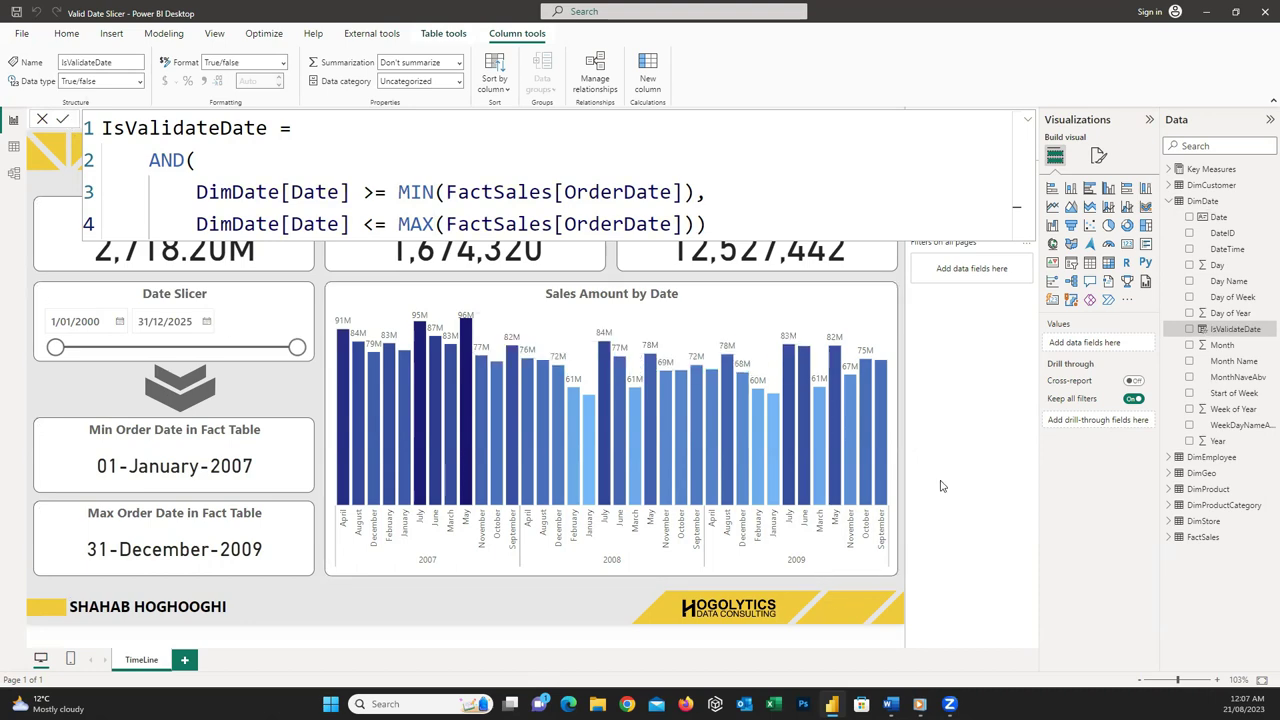
Add IsValidateDate = True as a page filter and confirm the slicer now spans 1/01/2007–31/12/2009
left_click(1027, 119)
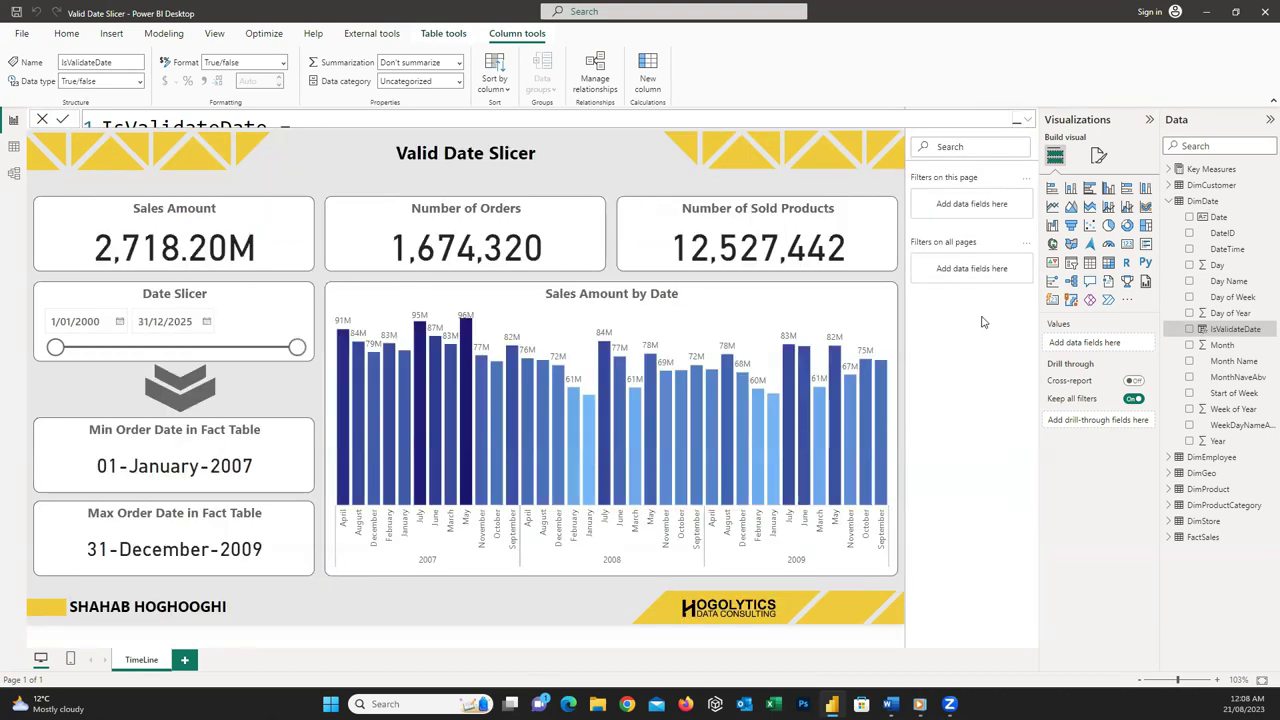
left_click(902, 340)
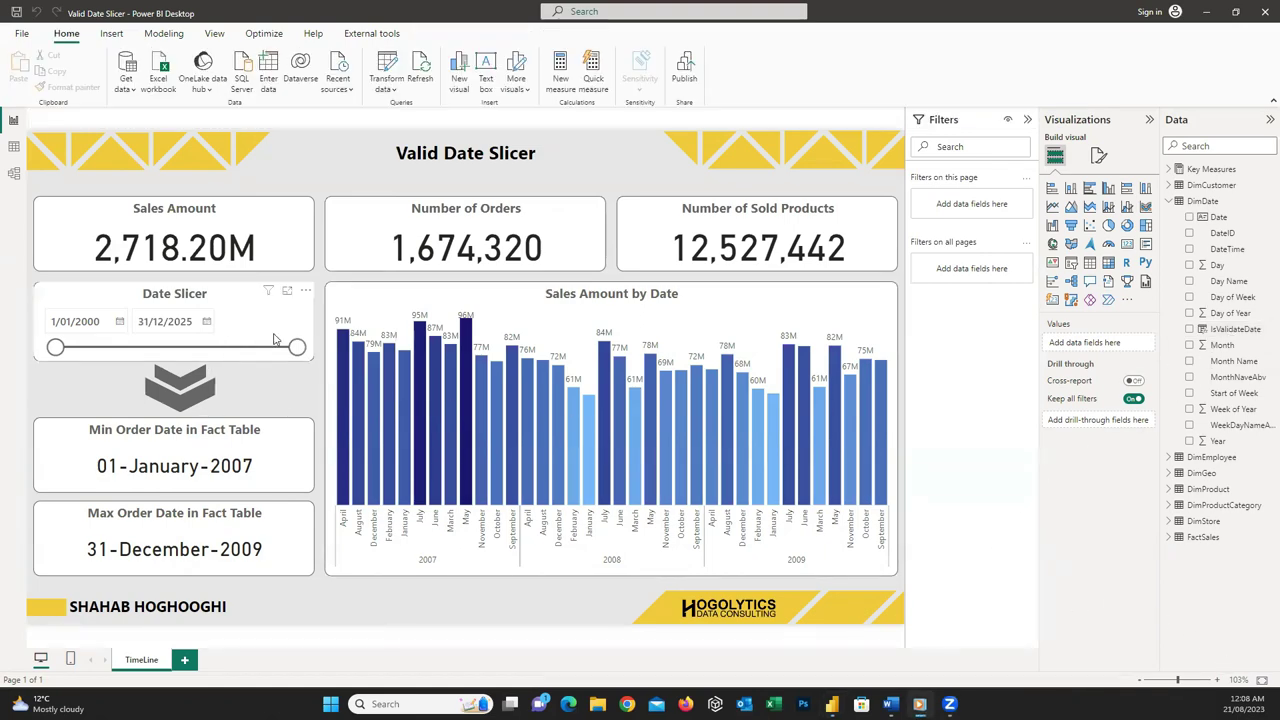
left_click(1223, 336)
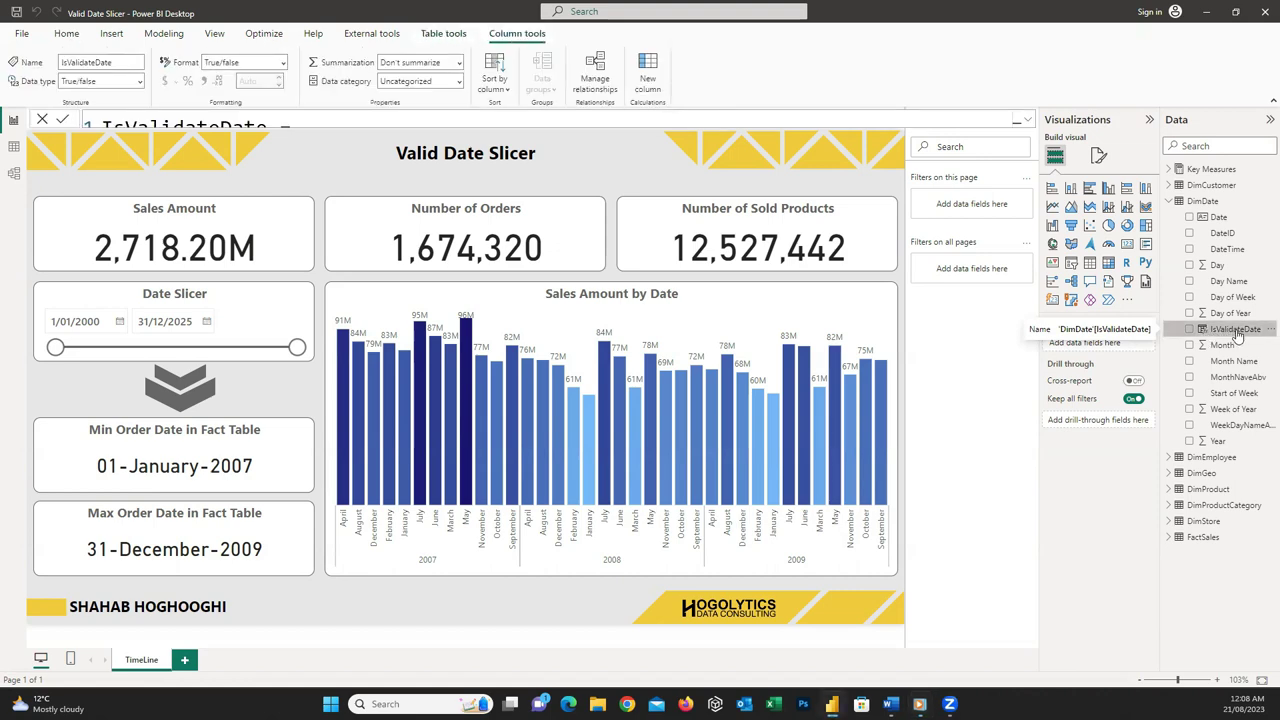
left_click_drag(1237, 337, 999, 215)
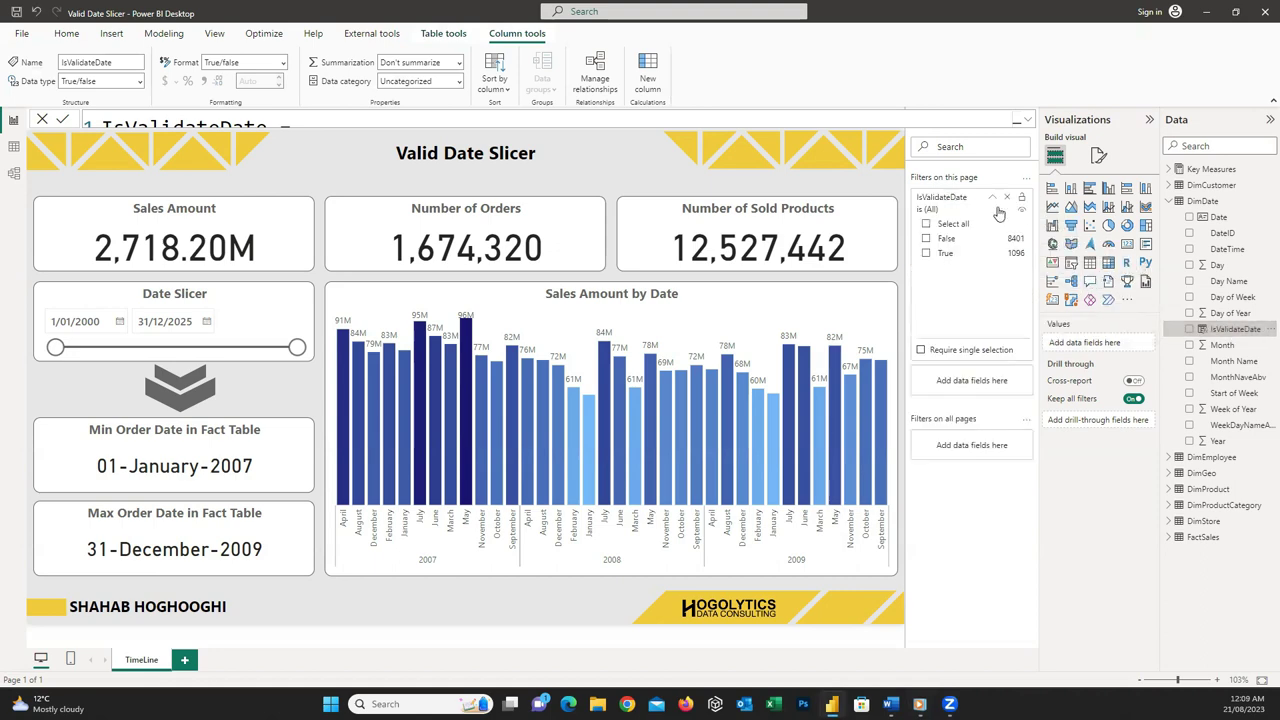
left_click(927, 257)
mouse_move(297, 347)
left_mouse_down()
mouse_move(55, 349)
mouse_move(297, 347)
left_mouse_up()
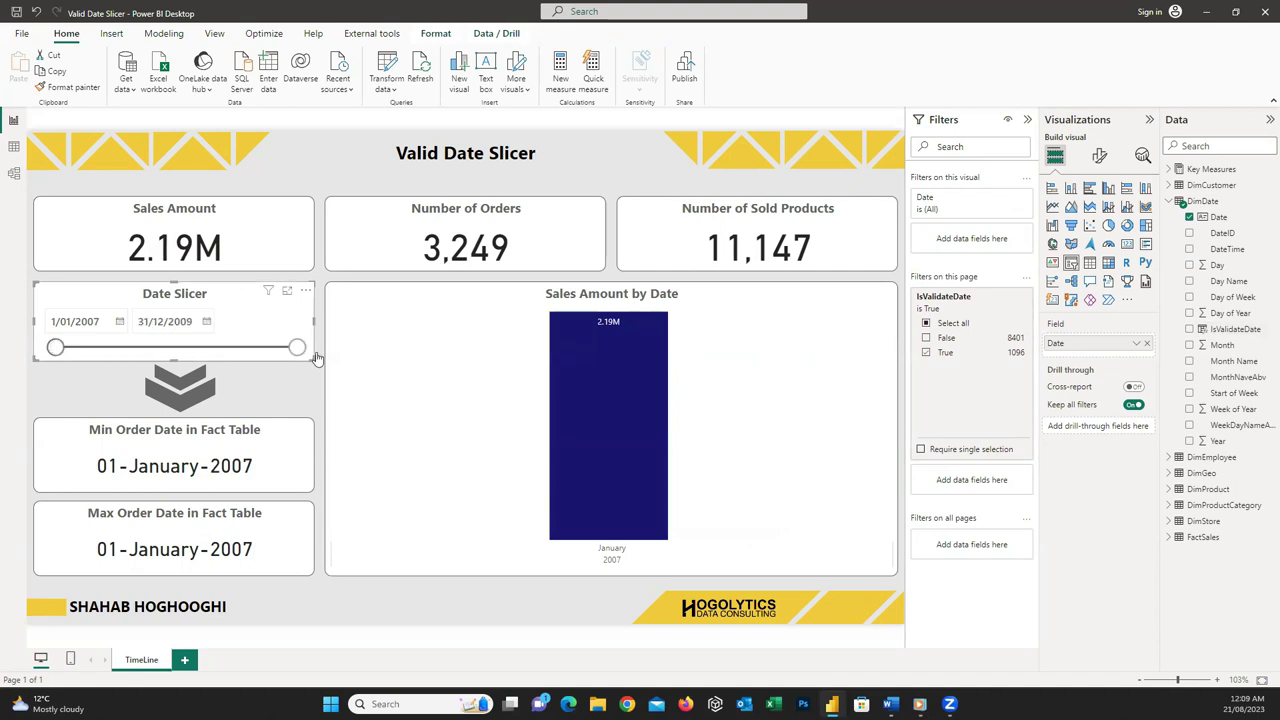